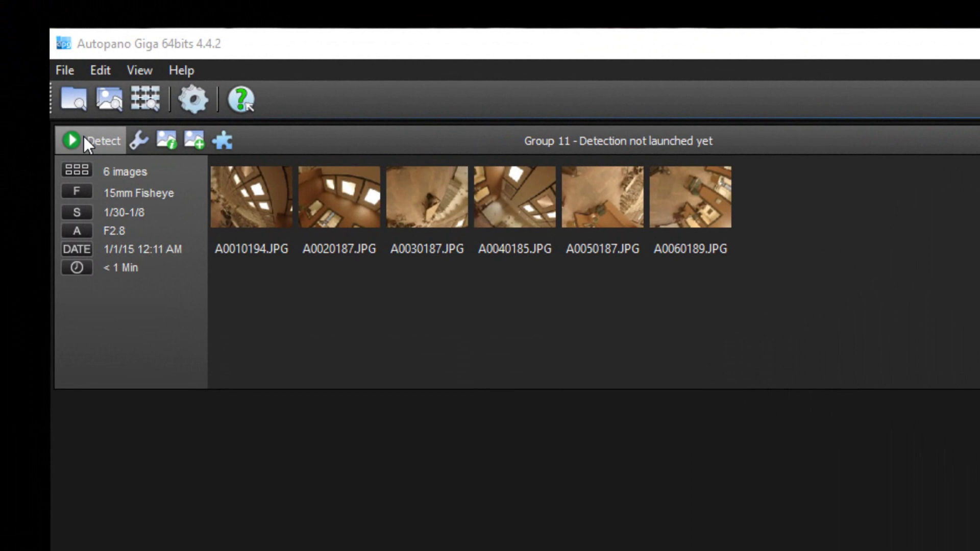
- Detect the panorama in Group 11, and clear both the unsaved panorama and its image group from the workspace
left_click(84, 138)
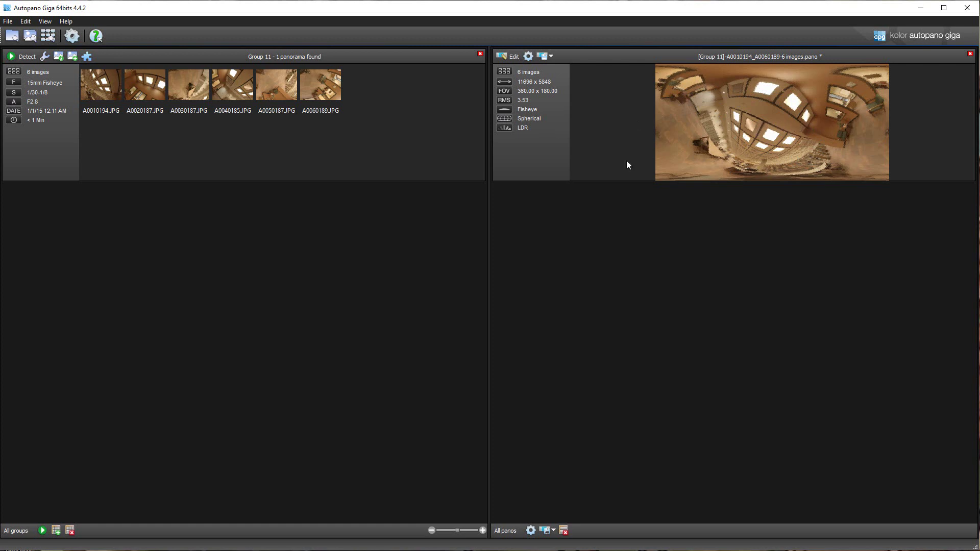
left_click(970, 54)
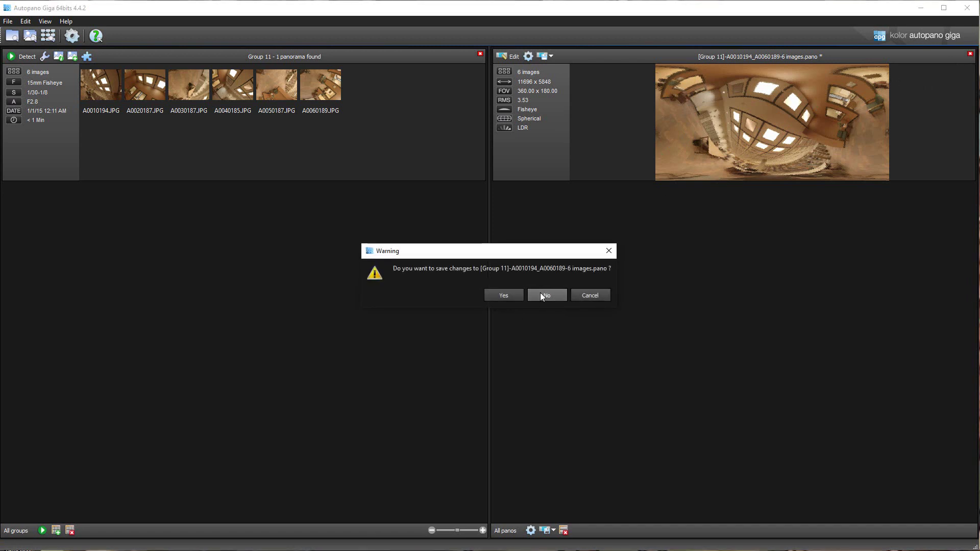
left_click(539, 294)
left_click(481, 55)
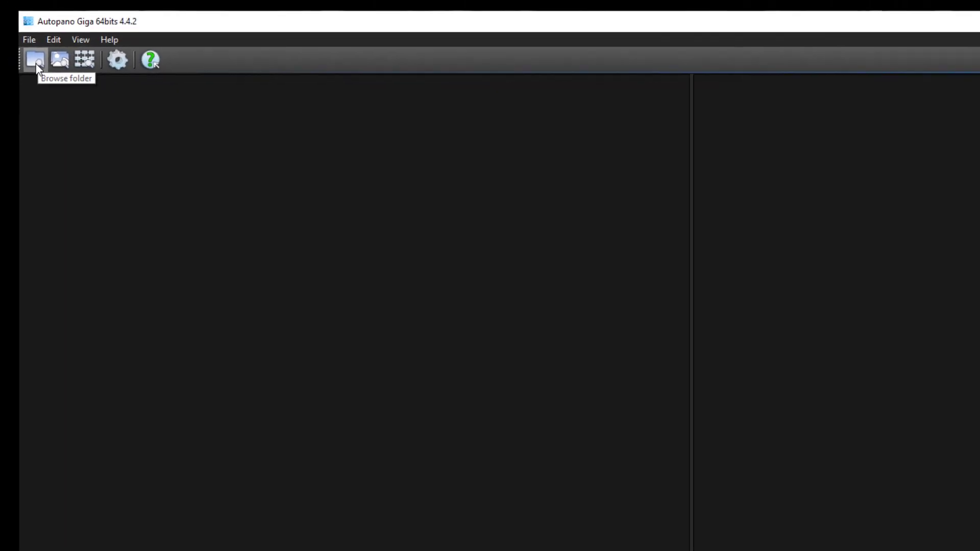
- Load and auto-detect images from F:/LibraryRenoPano/Pre-reno (09262020) and its subfolders, with minimum and average 6 images and 120-second maximum time lapse
left_click(12, 37)
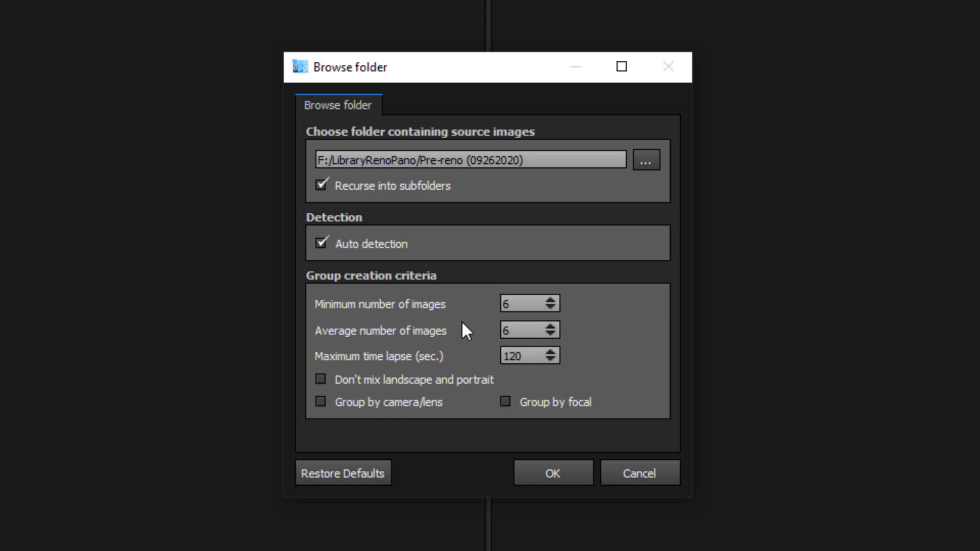
left_click(553, 473)
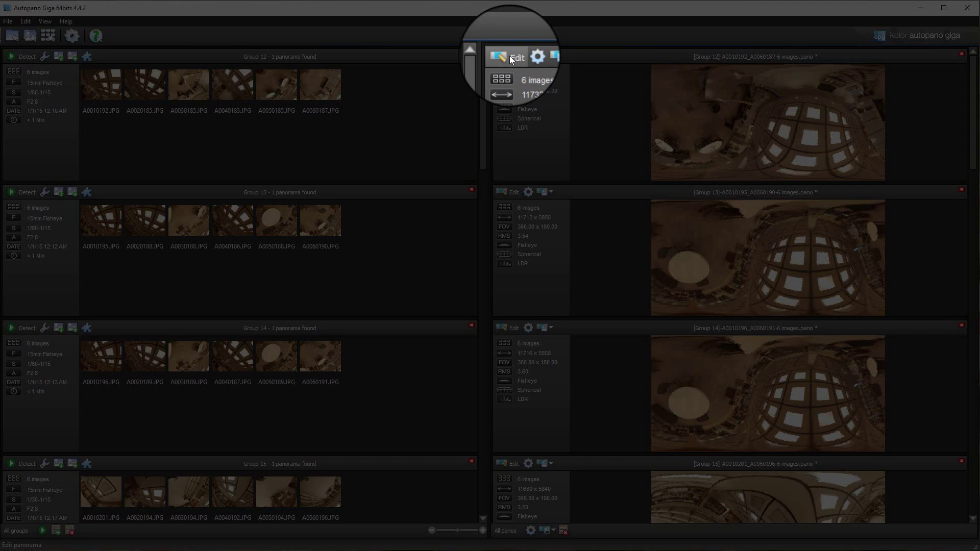
- Open the Group 12 panorama for editing, checking back on the group overview before returning to the editor
left_click(510, 56)
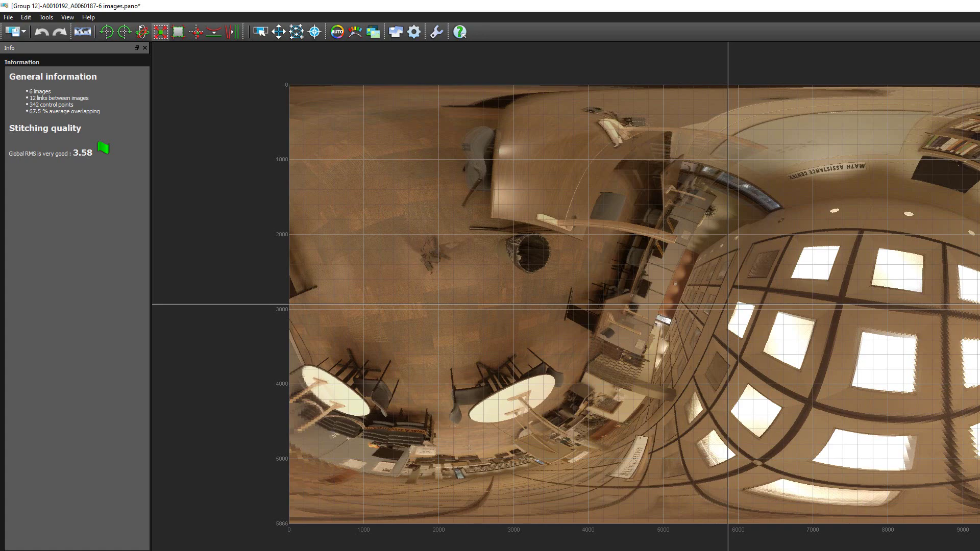
key("super+Down")
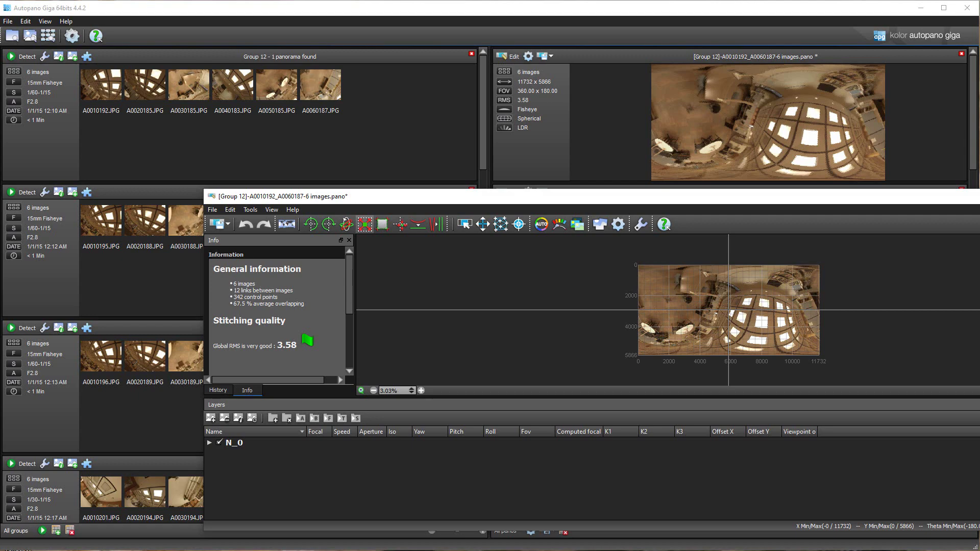
key("super+Down")
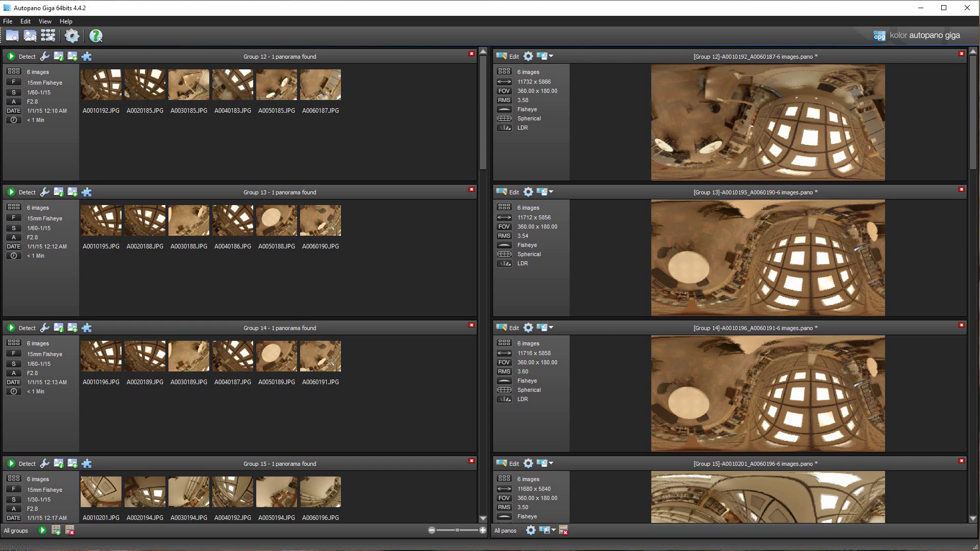
key("alt+Tab")
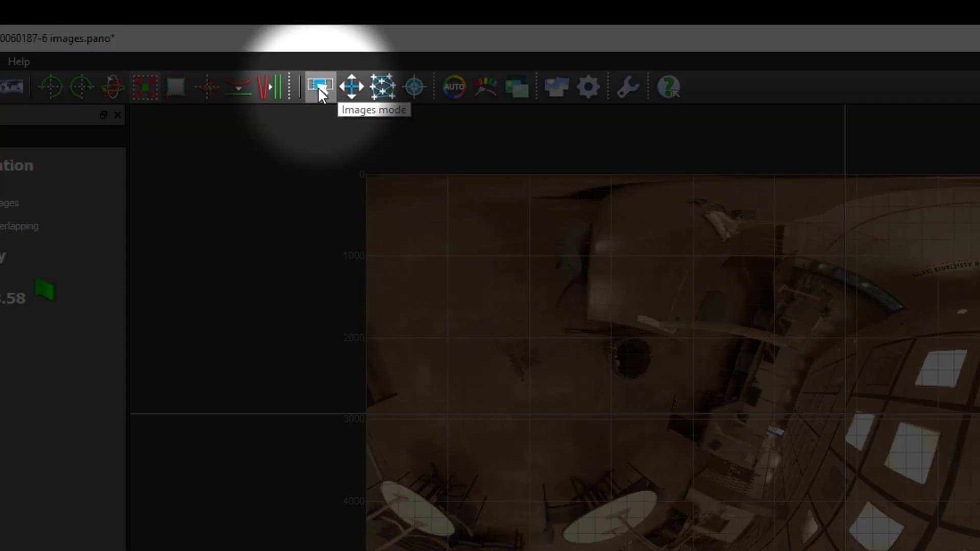
- Move the whole Group 12 panorama until the room is upright, the horizon is level on the centre line and the bookcase is near the middle
left_click(317, 86)
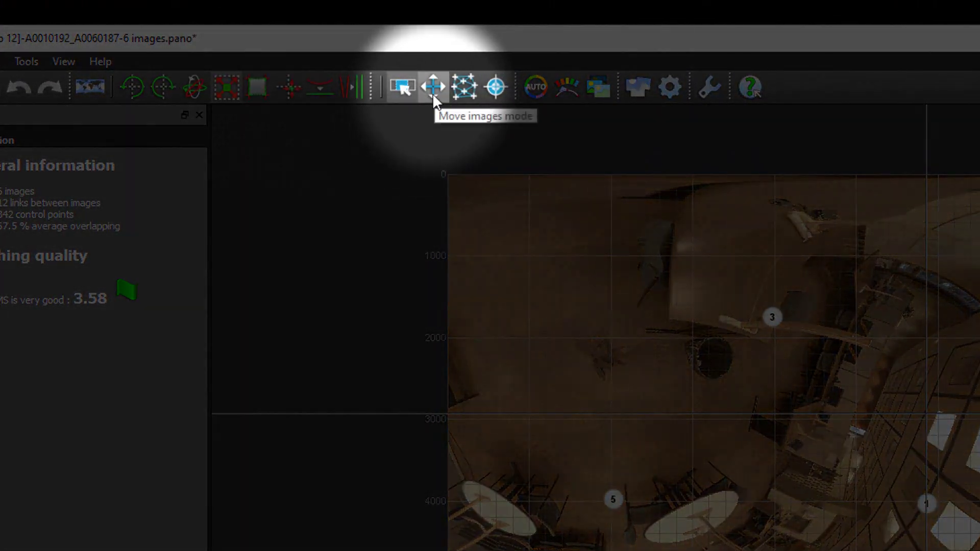
left_click(433, 93)
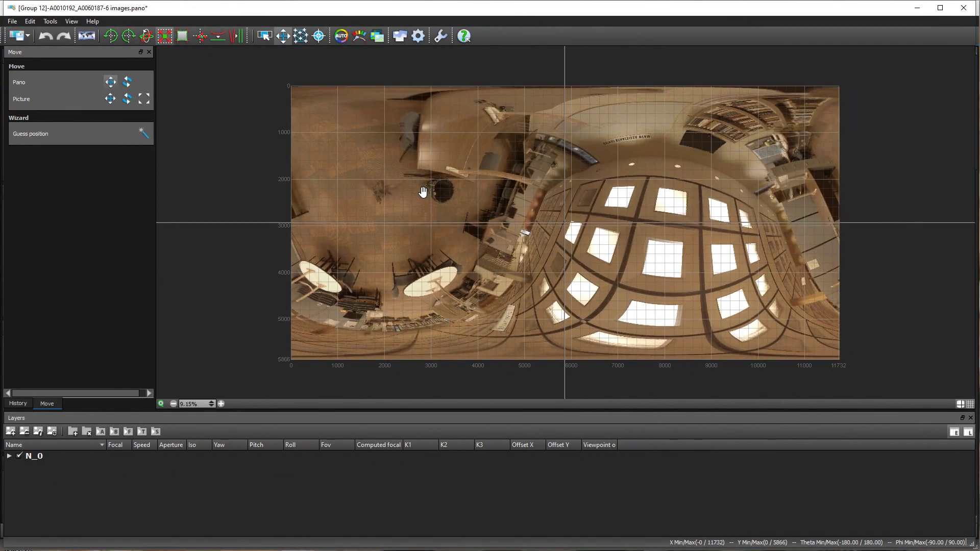
left_click_drag(422, 192, 552, 318)
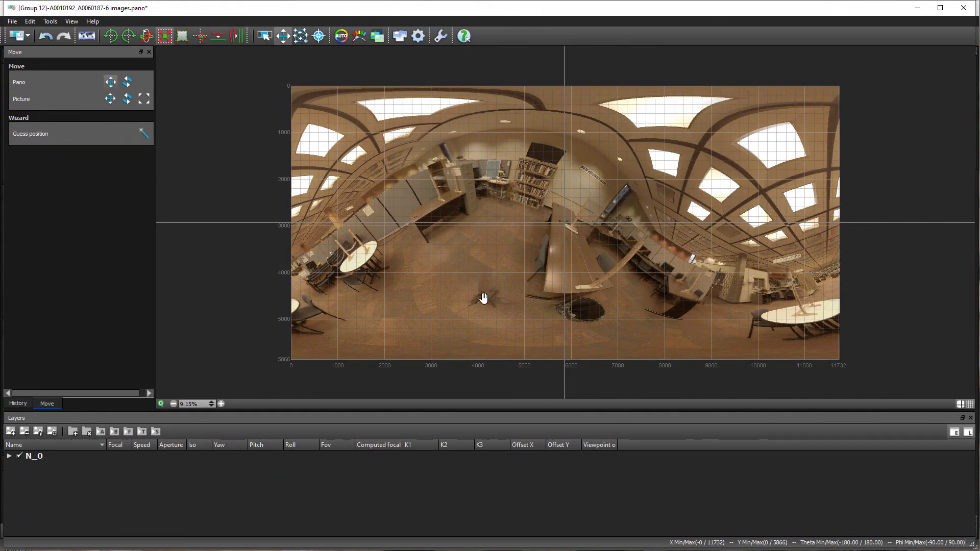
left_click_drag(483, 298, 565, 356)
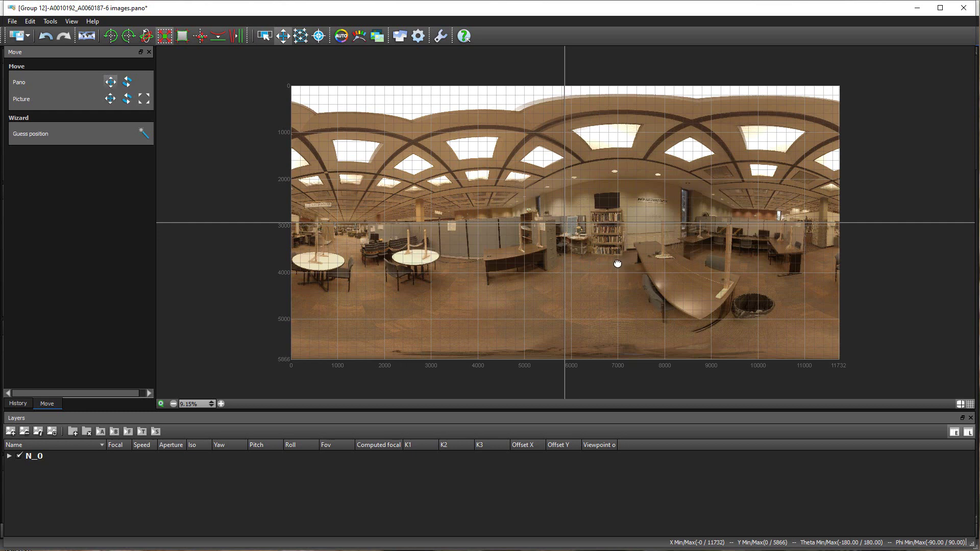
left_click_drag(614, 263, 555, 265)
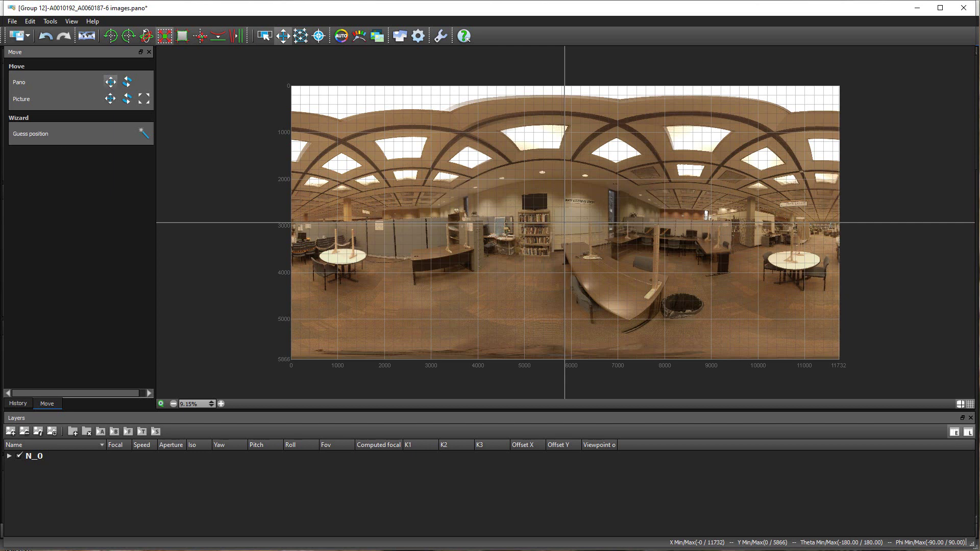
key("Escape")
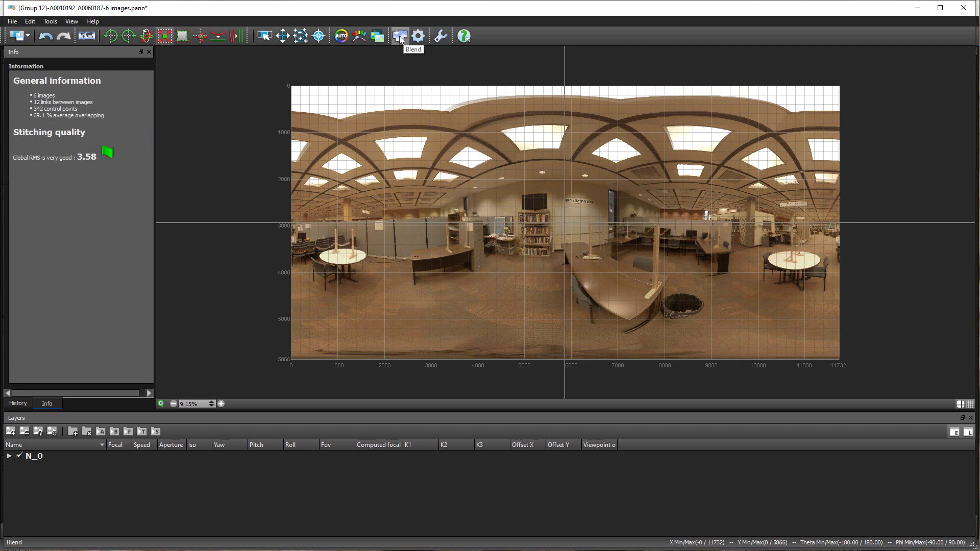
- Blend the panorama and open its render settings, reviewing the interpolator choices and the advanced blending settings
left_click(401, 37)
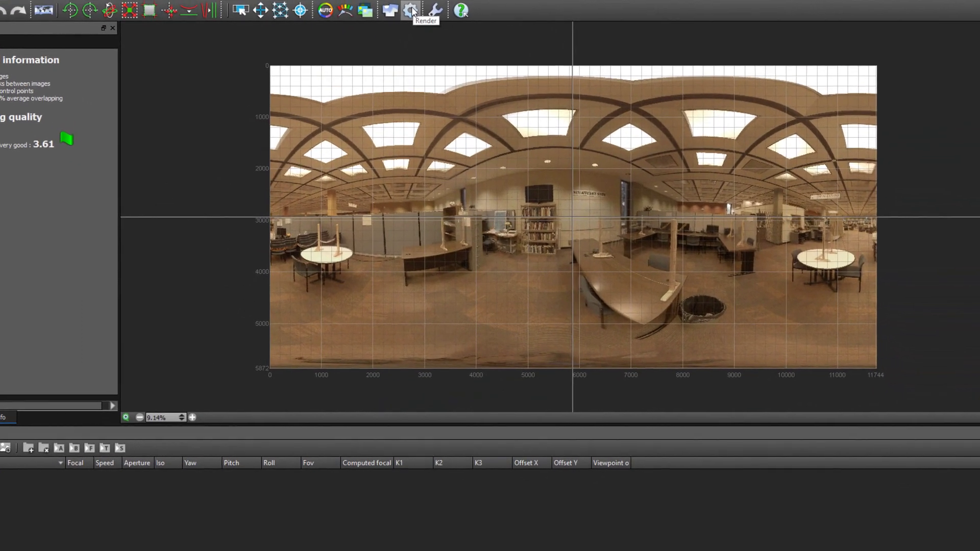
left_click(418, 35)
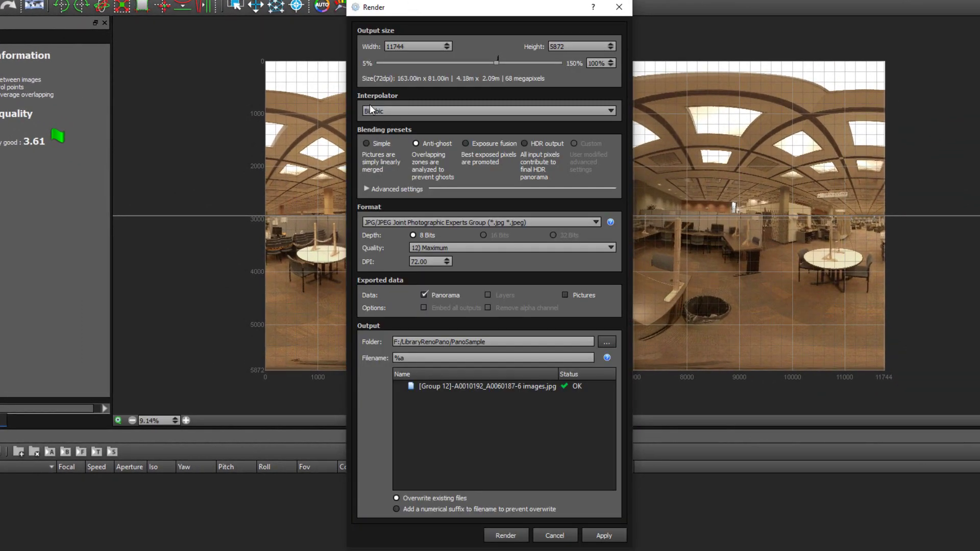
left_click(403, 109)
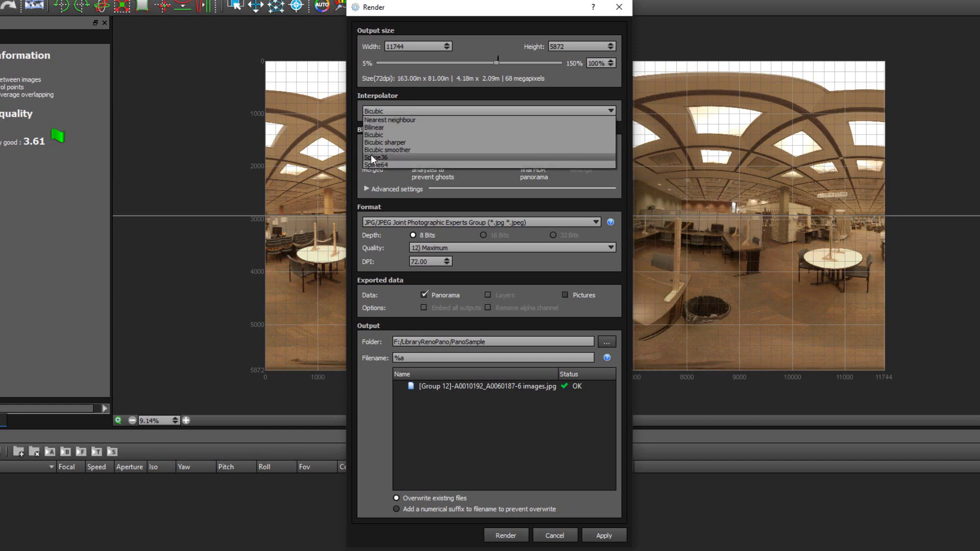
left_click(449, 84)
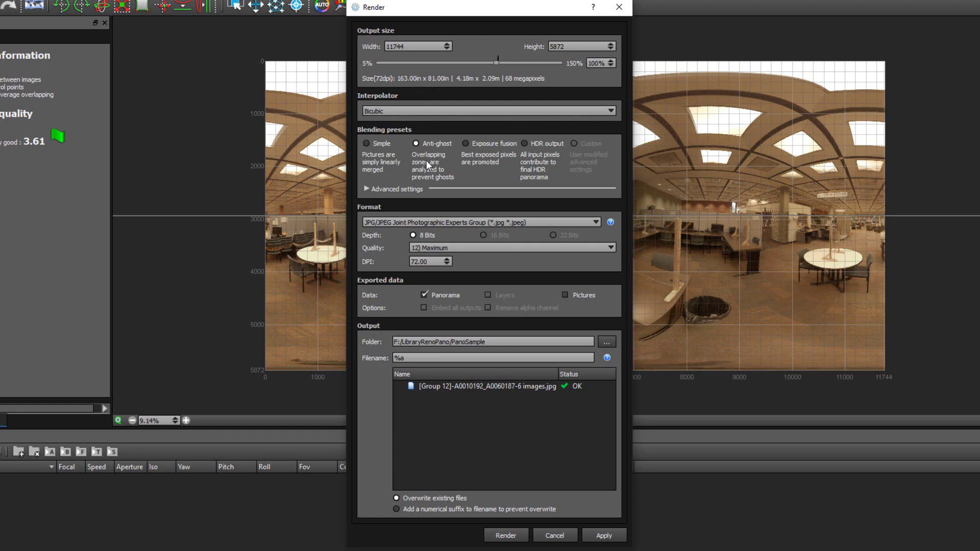
left_click(365, 189)
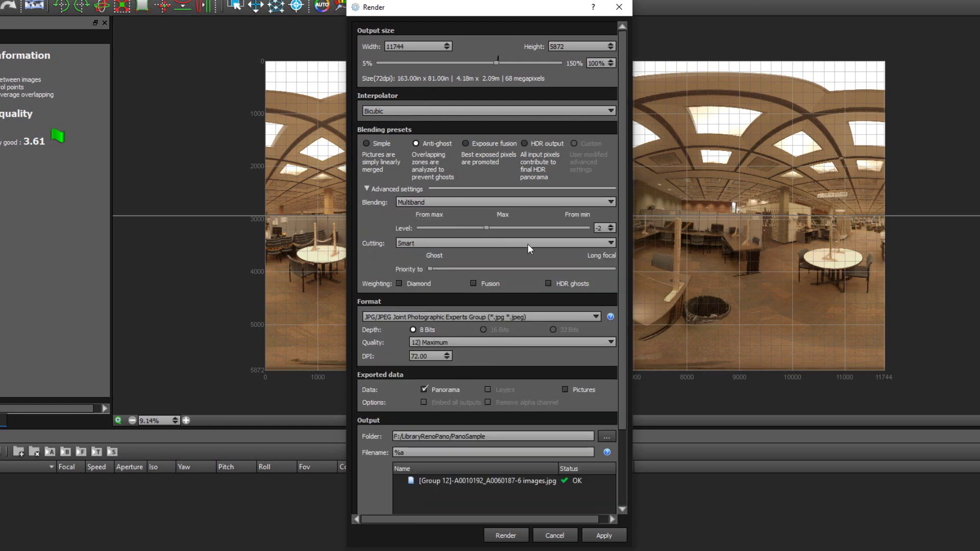
left_click(366, 189)
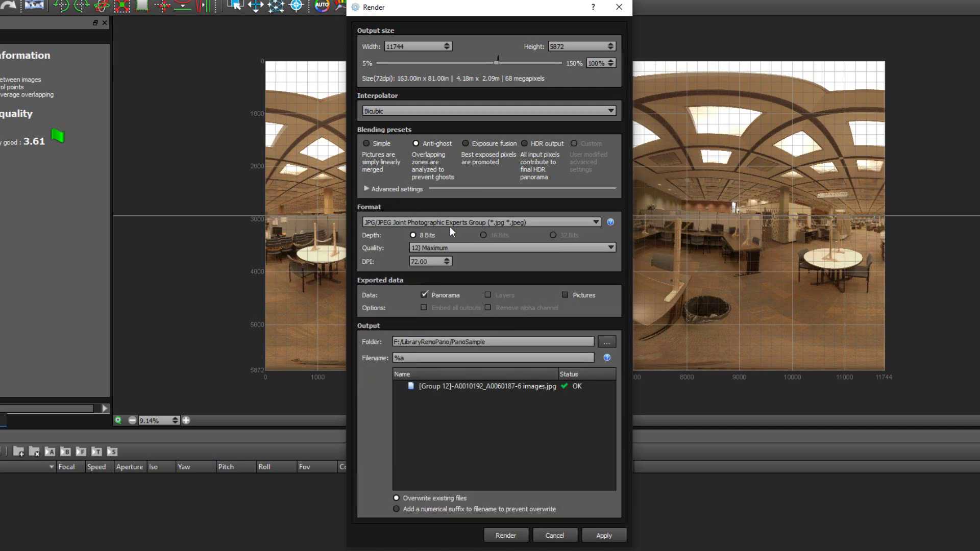
- Render the Group 12 panorama in JPG/JPEG format to F:/LibraryRenoPano/PanoSample with Bicubic interpolation, Anti-ghost blending and 12) Maximum quality
left_click(519, 223)
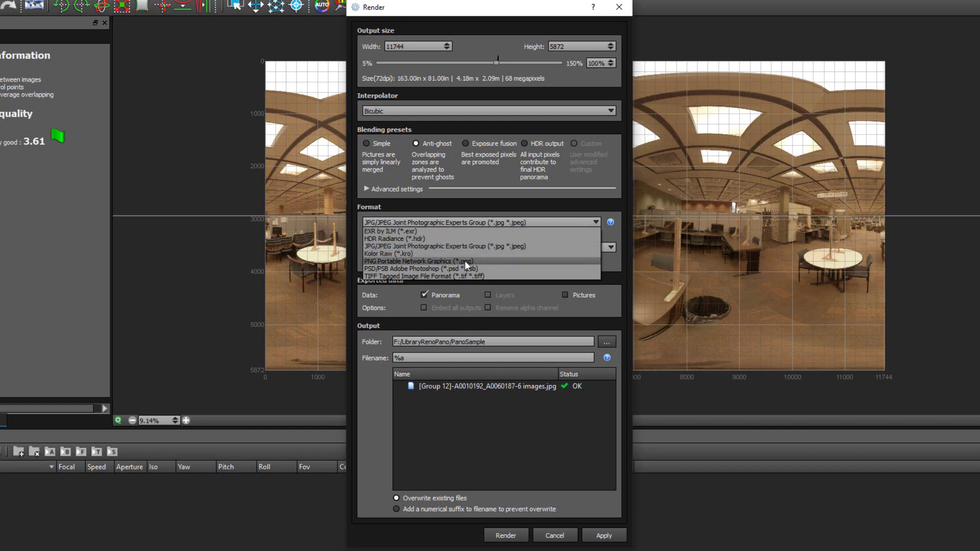
left_click(464, 246)
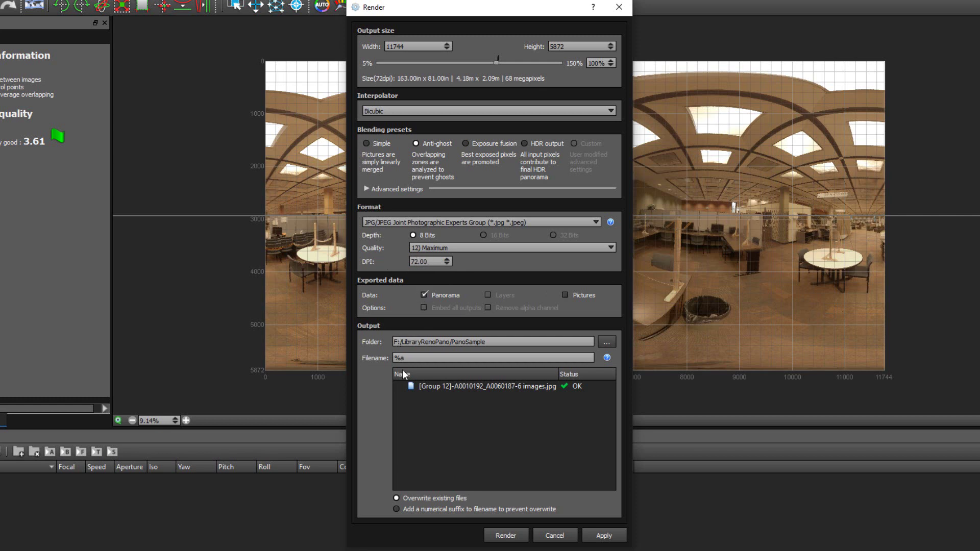
left_click(508, 536)
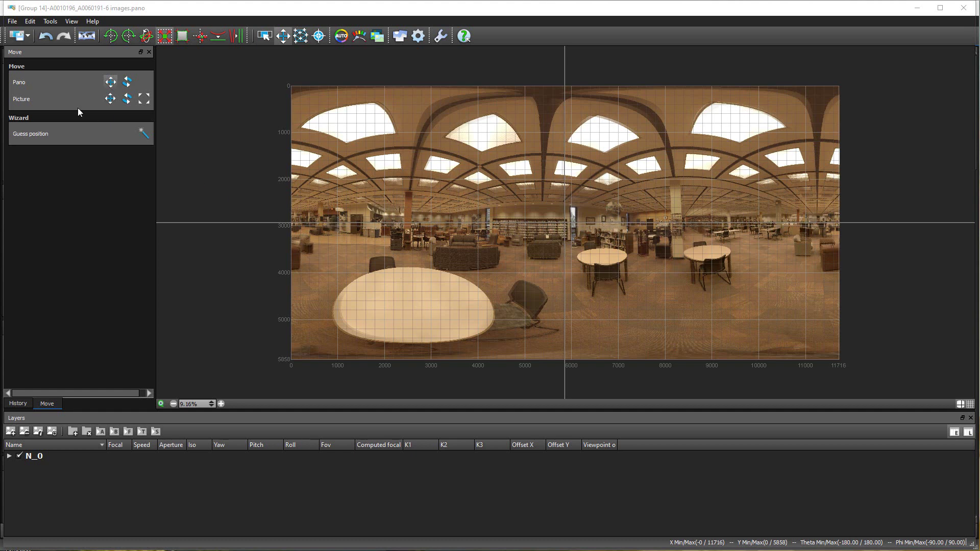
- Save the Group 14 panorama project
left_click(12, 21)
left_click(30, 46)
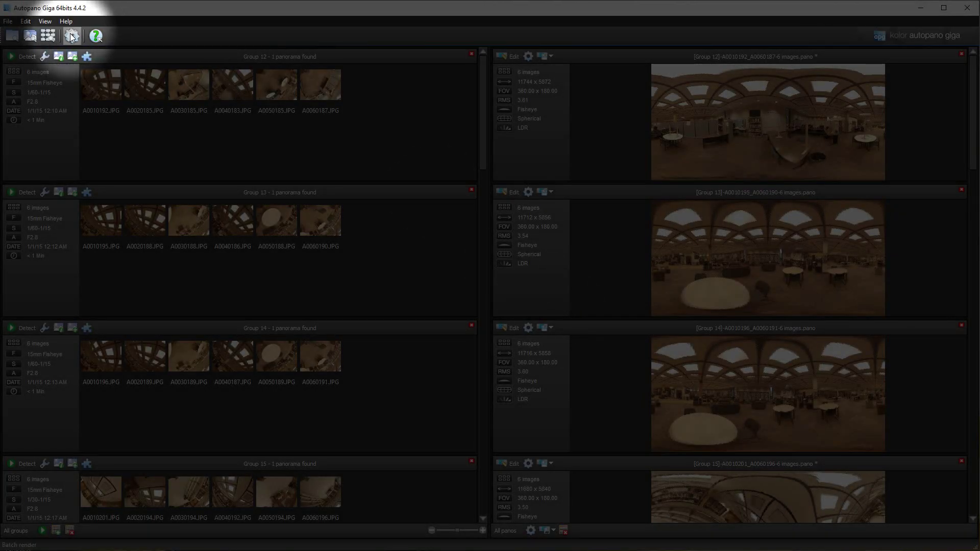
- Add the Group 13 and Group 14 project files from the PanoSample folder to the batch renderer's queue
left_click(72, 37)
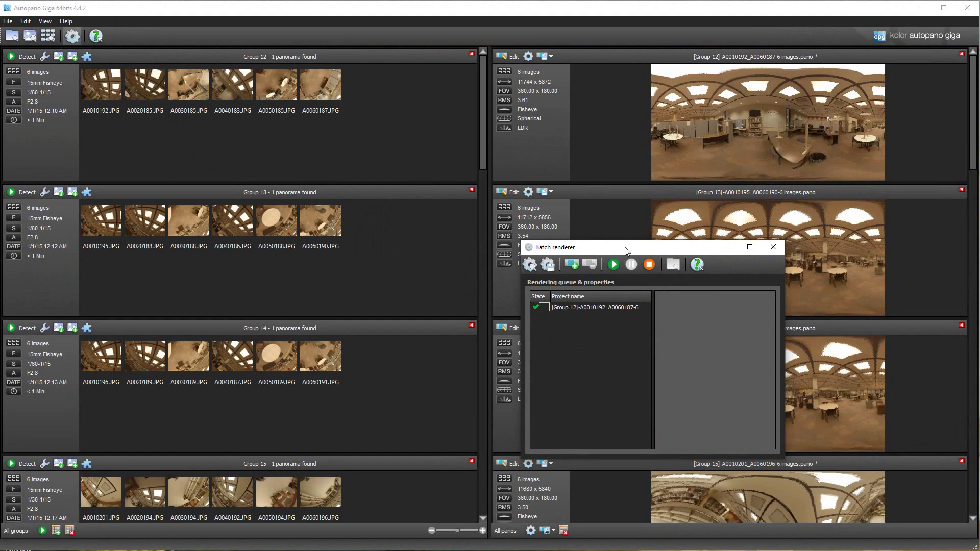
left_click_drag(626, 250, 284, 150)
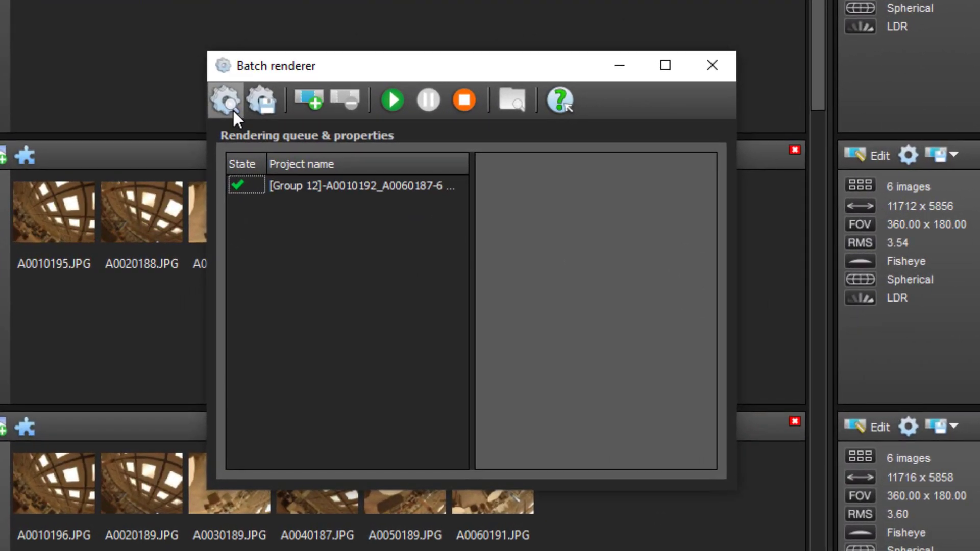
left_click(309, 104)
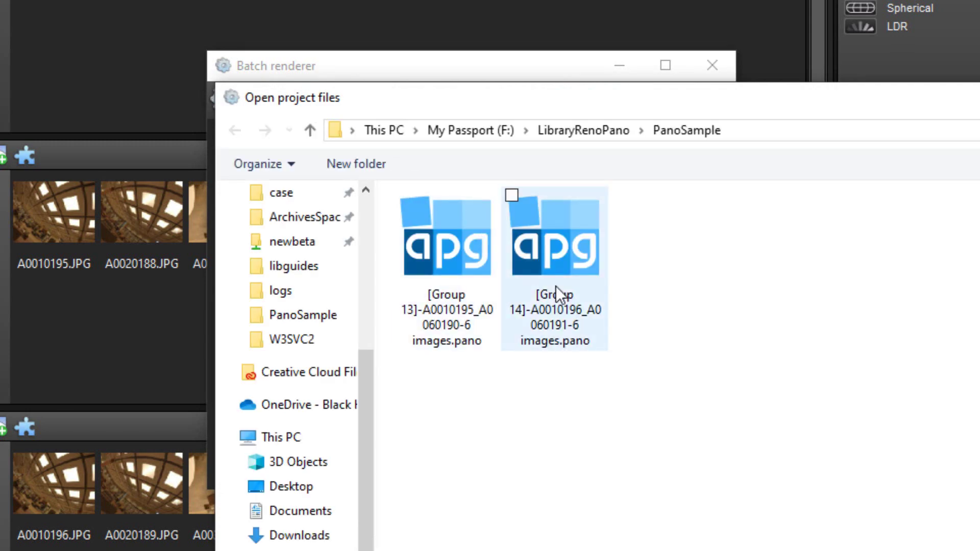
left_click_drag(685, 386, 419, 202)
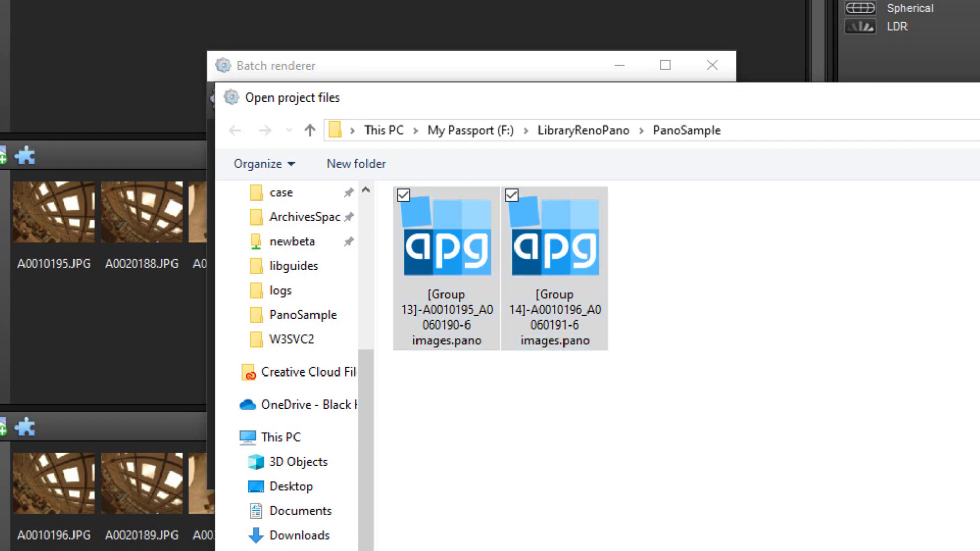
key("Return")
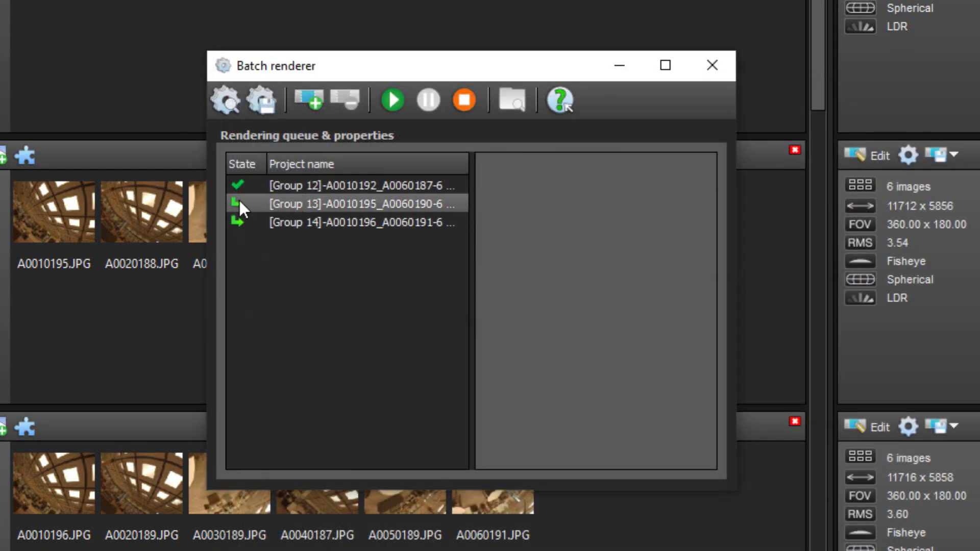